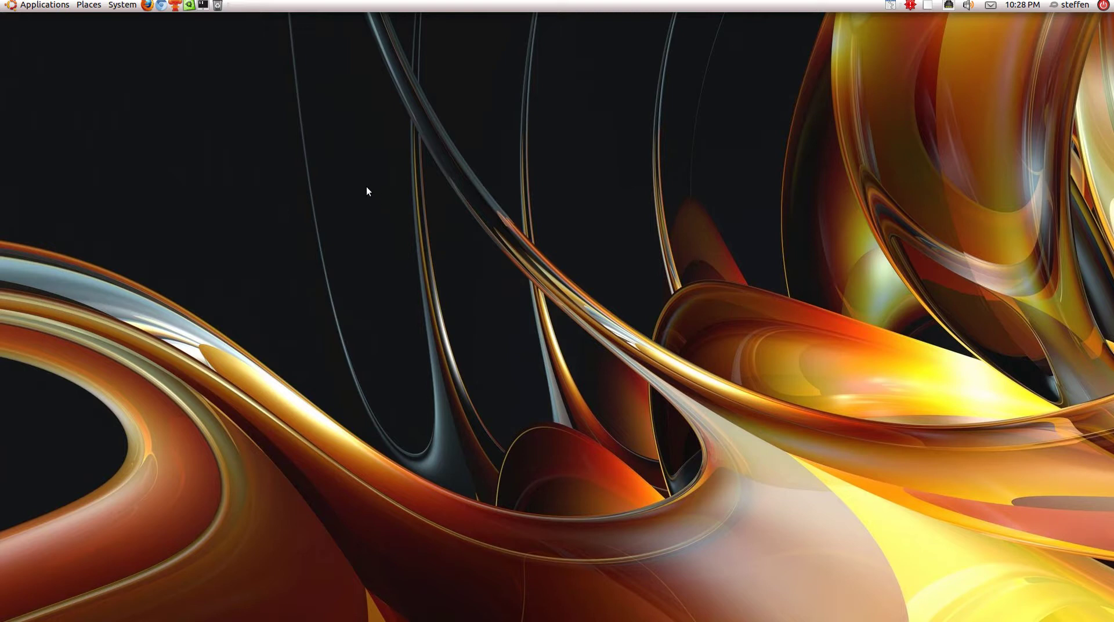
- Launch Synaptic Package Manager from System > Administration, authenticating with the administrator password
click(113, 5)
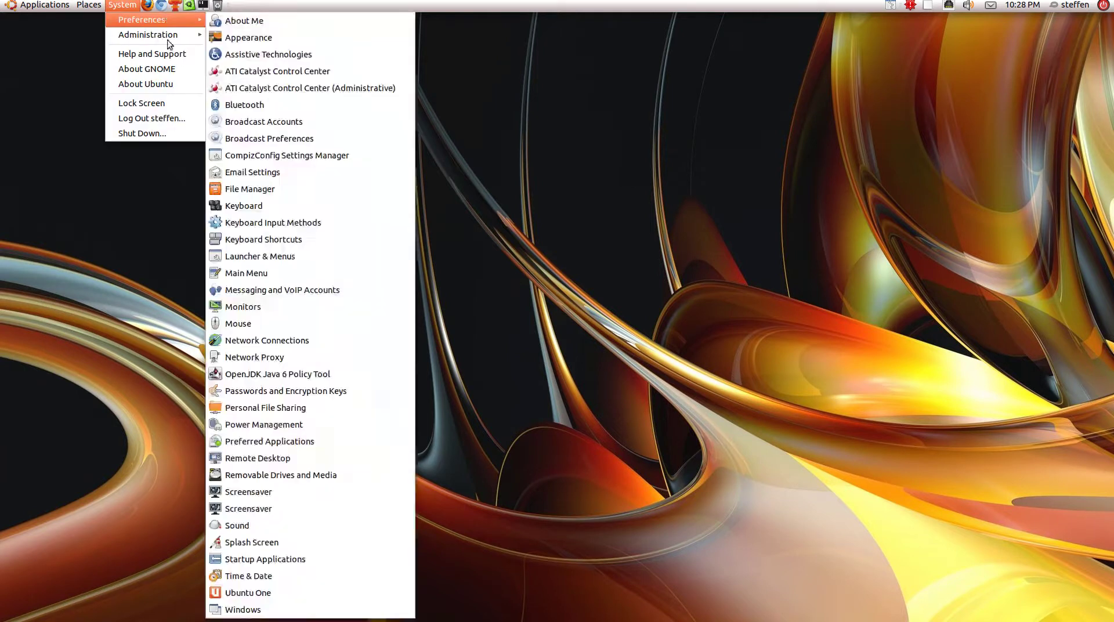
mouse_move(148, 34)
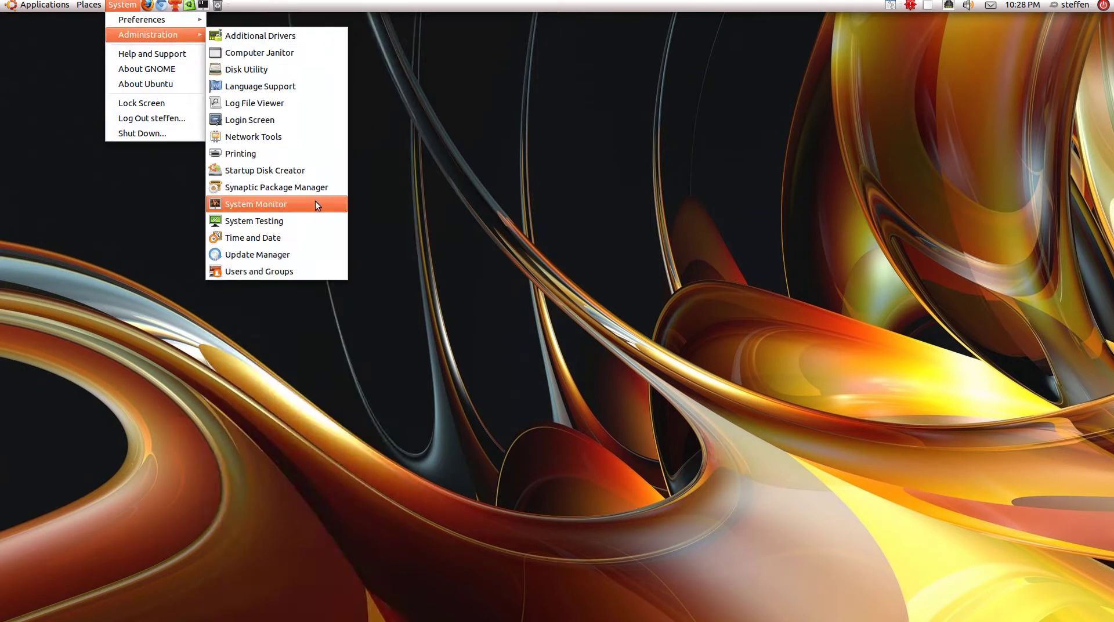
click(301, 184)
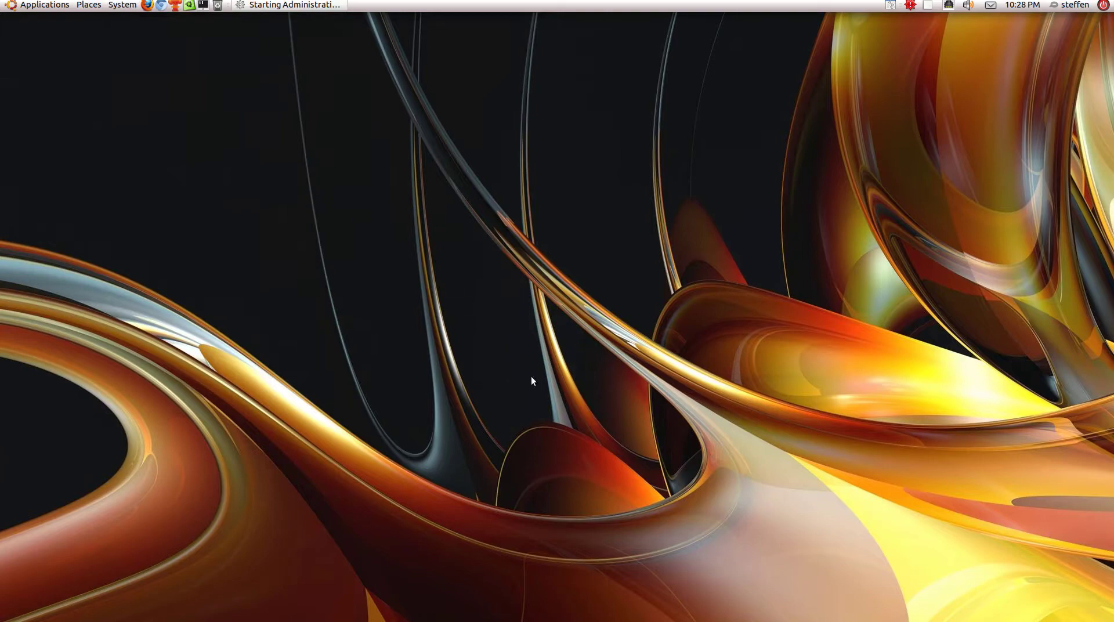
text(**)
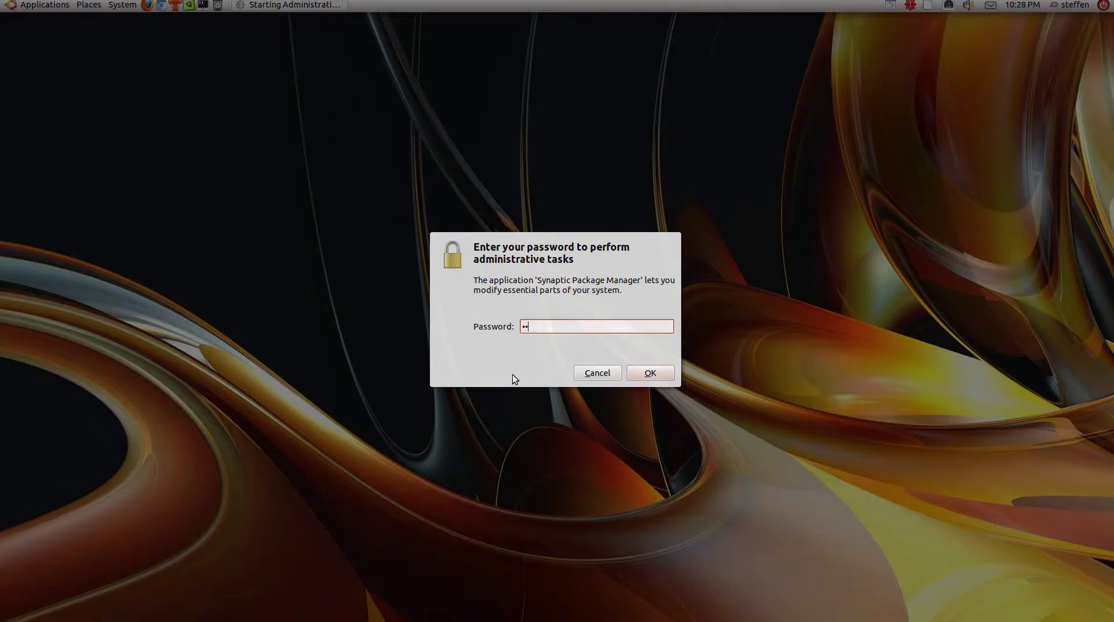
text(*****)
key(Return)
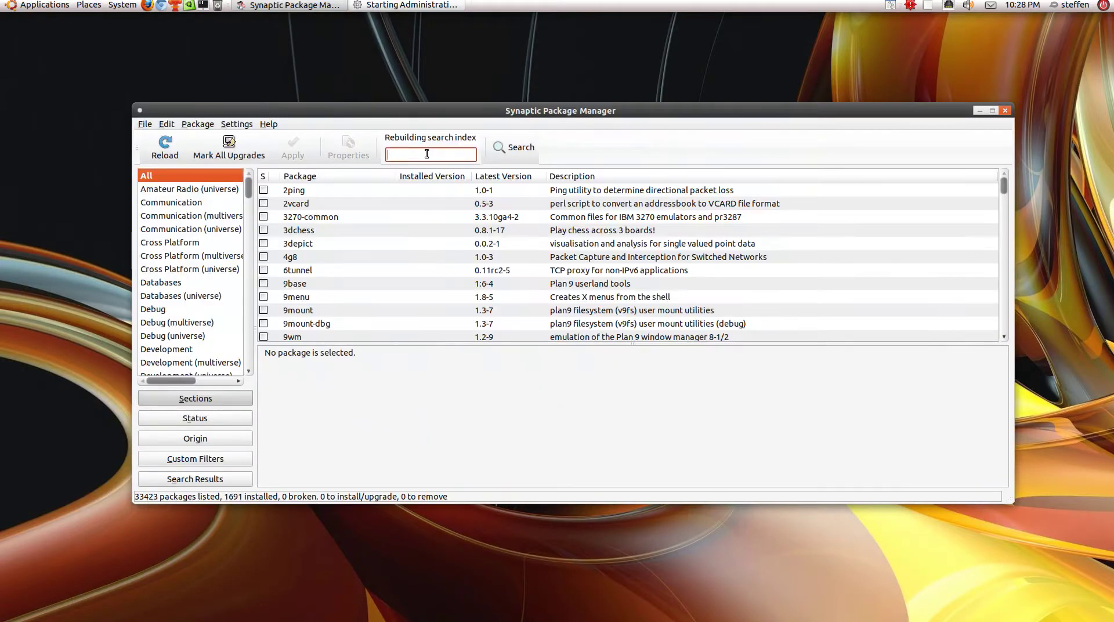
- Filter packages by 'compiz' and inspect compizconfig-settings-manager's details and marking menu, leaving it unchanged
text(com)
text(piz)
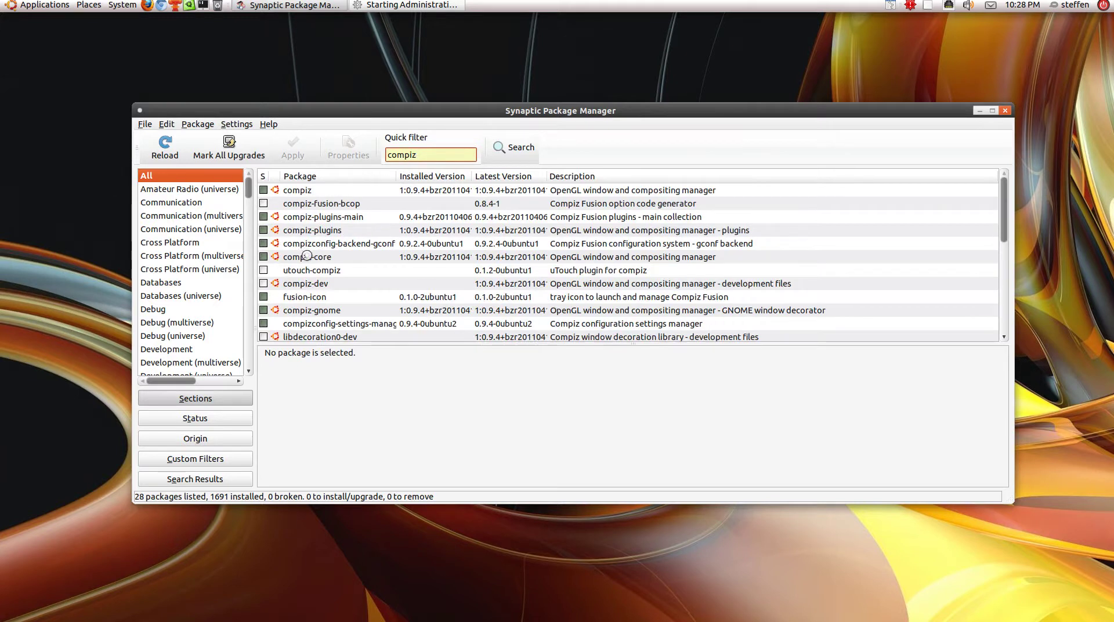
scroll(320, 335, down, 2)
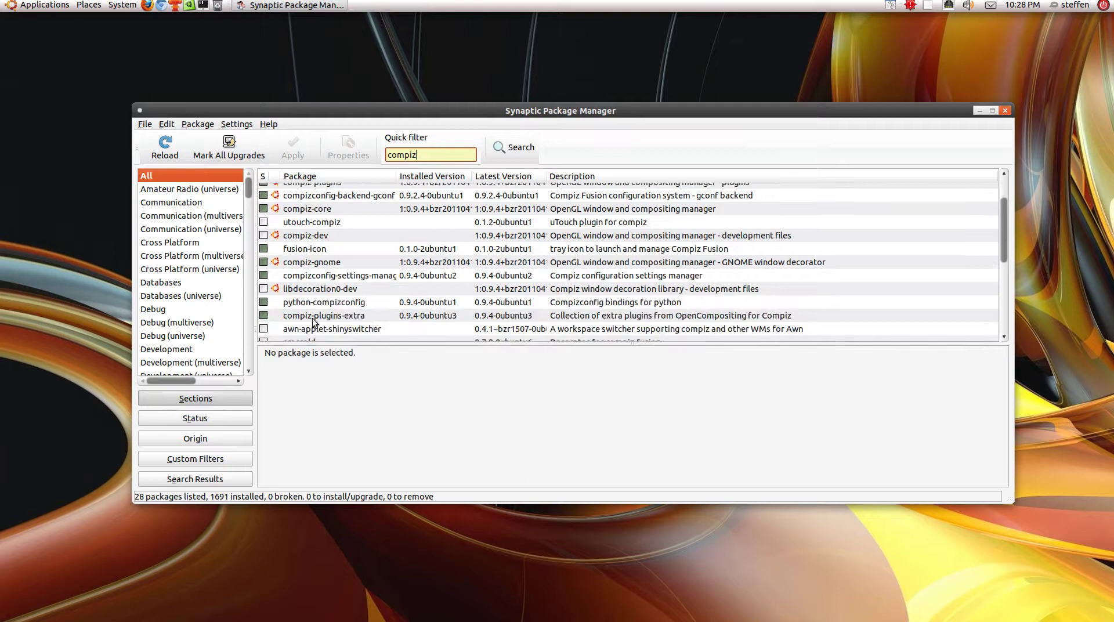
click(318, 275)
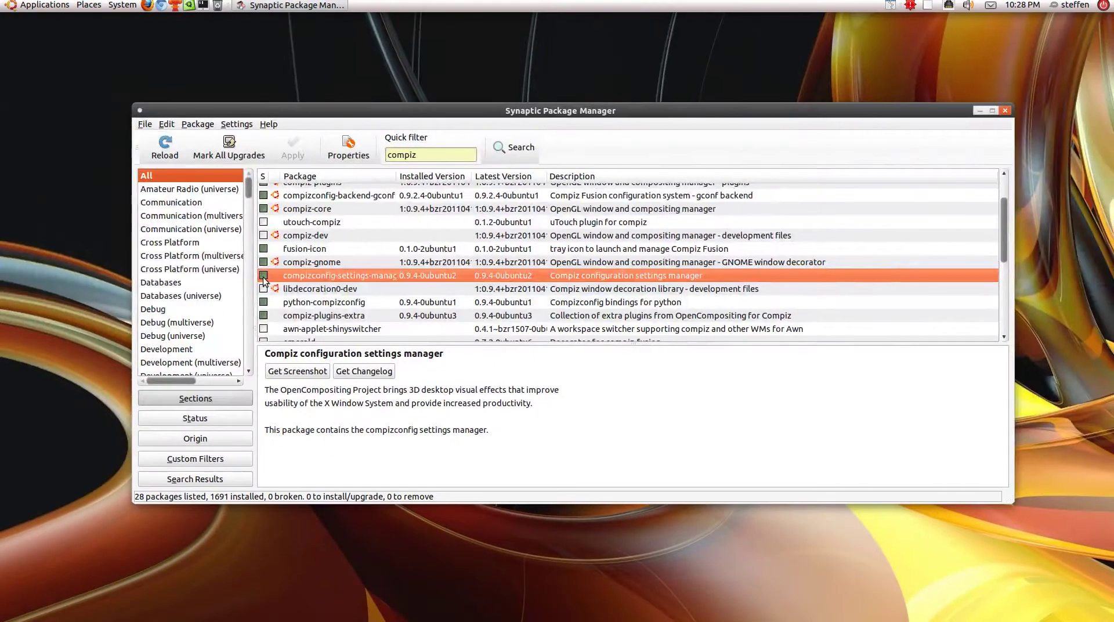
click(263, 277)
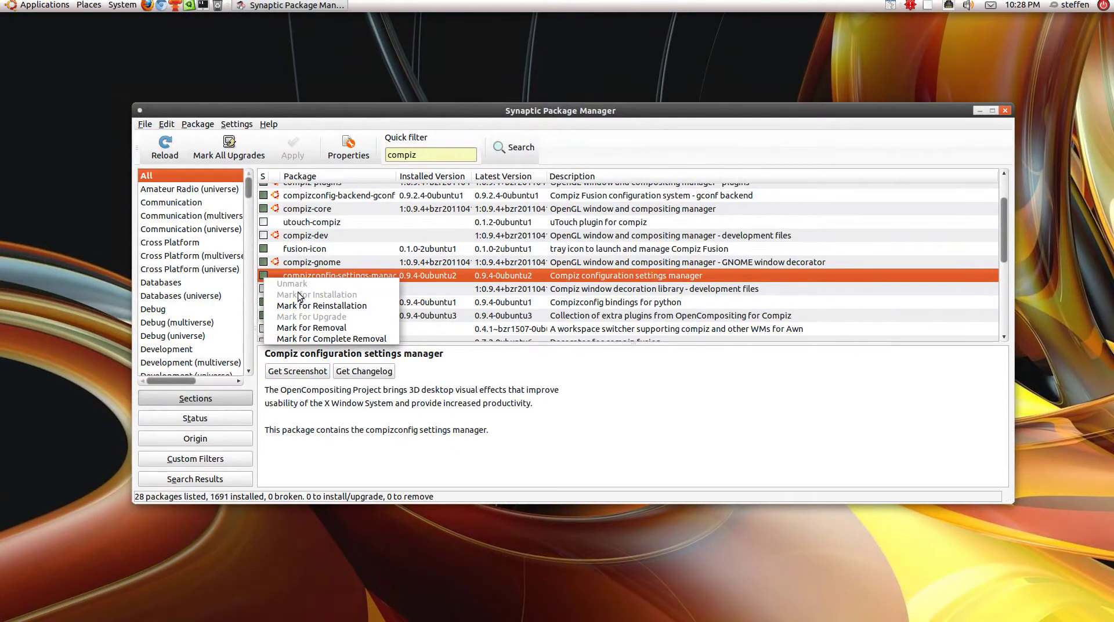
click(446, 272)
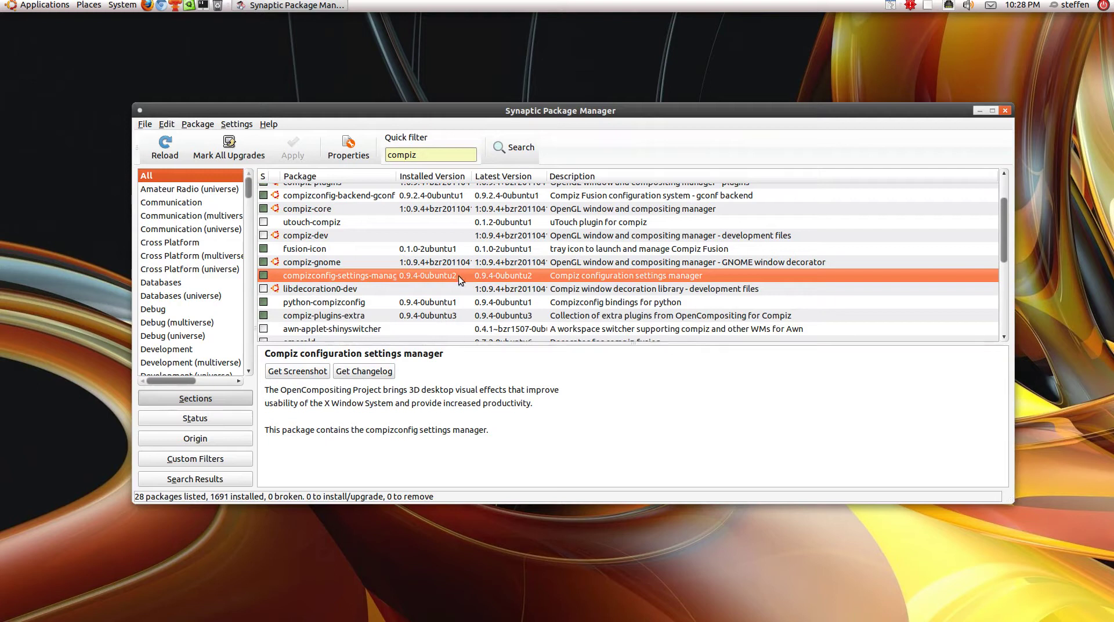
- Scroll through the filtered compiz packages to confirm compiz-plugins-extra is installed
scroll(459, 276, down, 1)
scroll(455, 278, down, 1)
scroll(451, 279, down, 1)
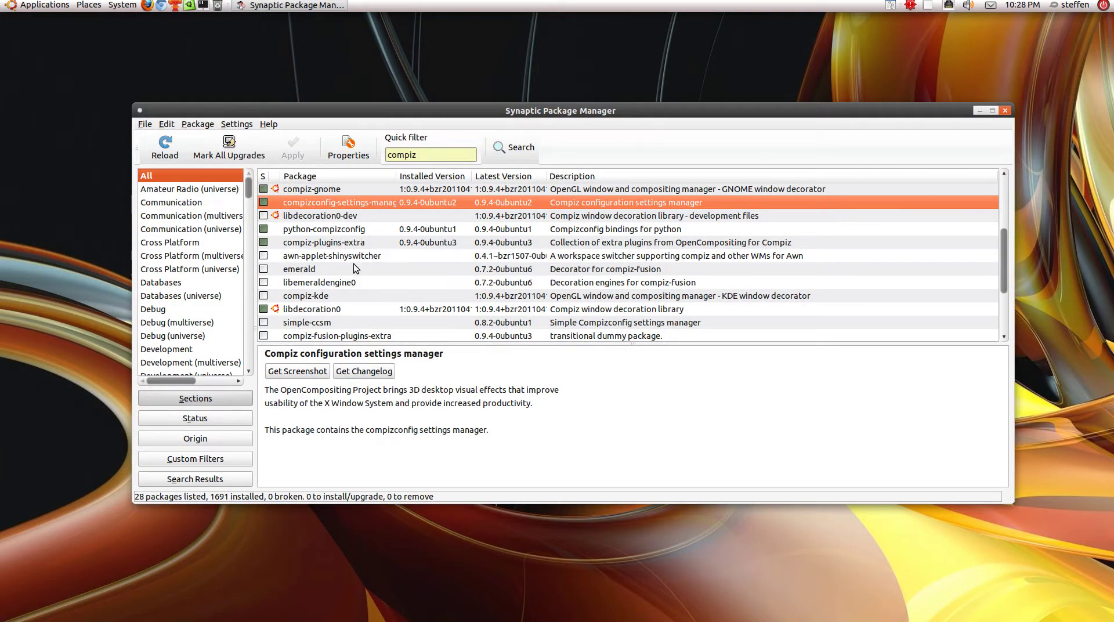
scroll(355, 283, down, 2)
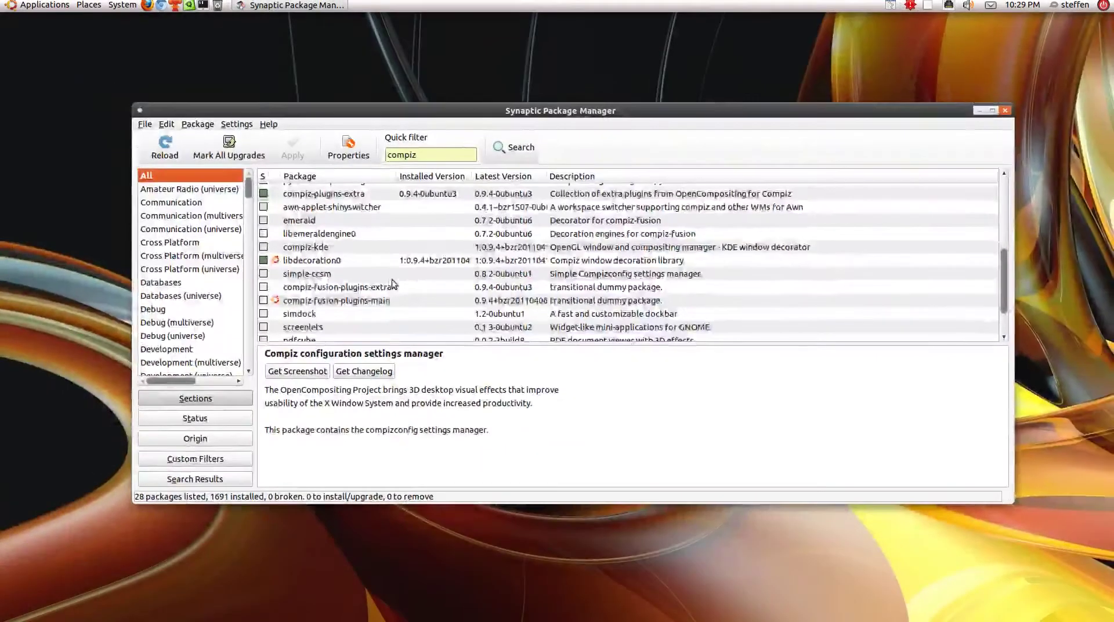
scroll(391, 284, up, 1)
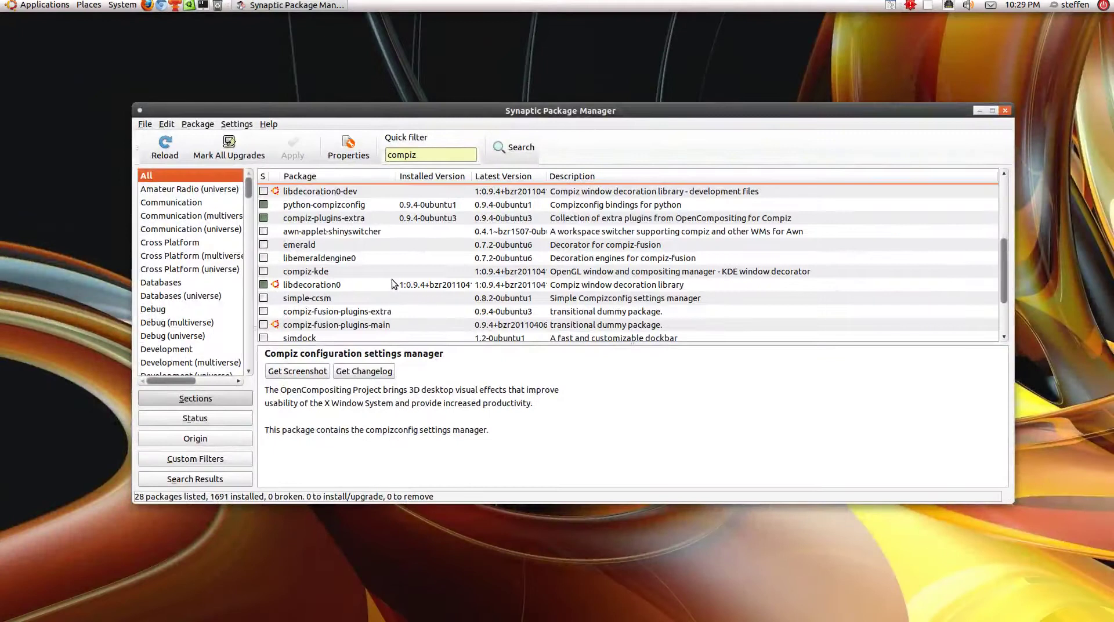
scroll(402, 272, up, 3)
scroll(403, 272, up, 2)
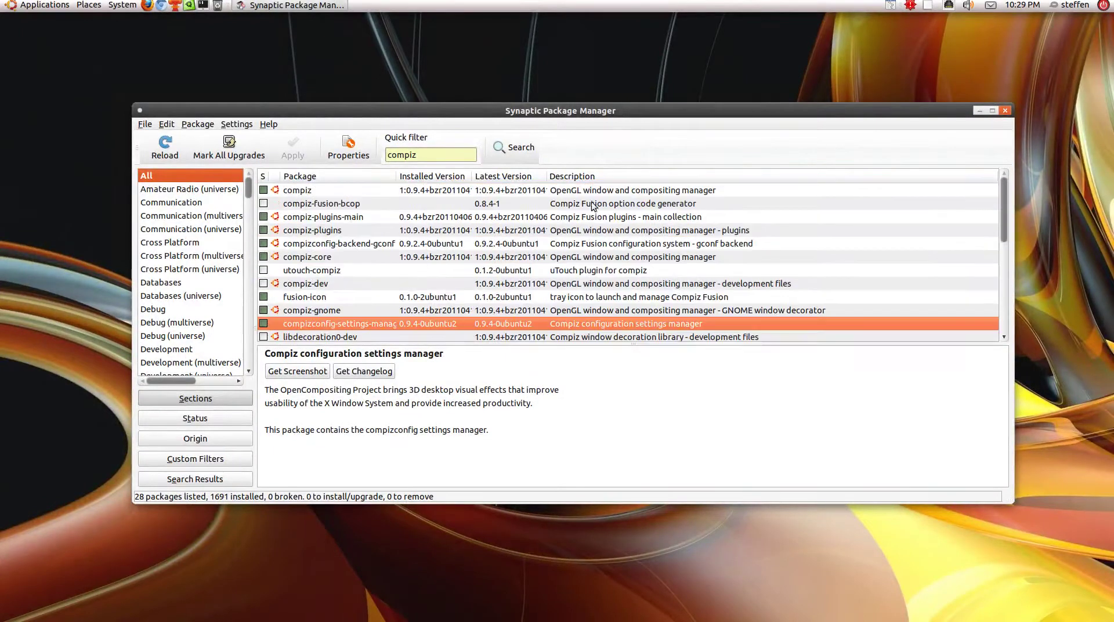
- Close Synaptic and bring up the System > Preferences menu
click(1005, 112)
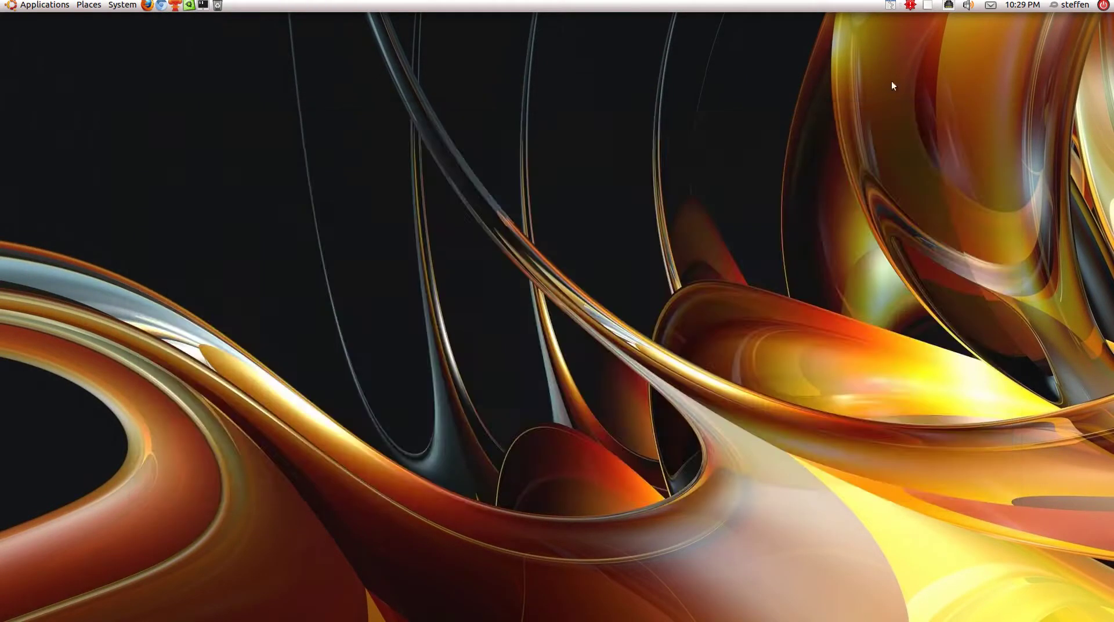
click(124, 7)
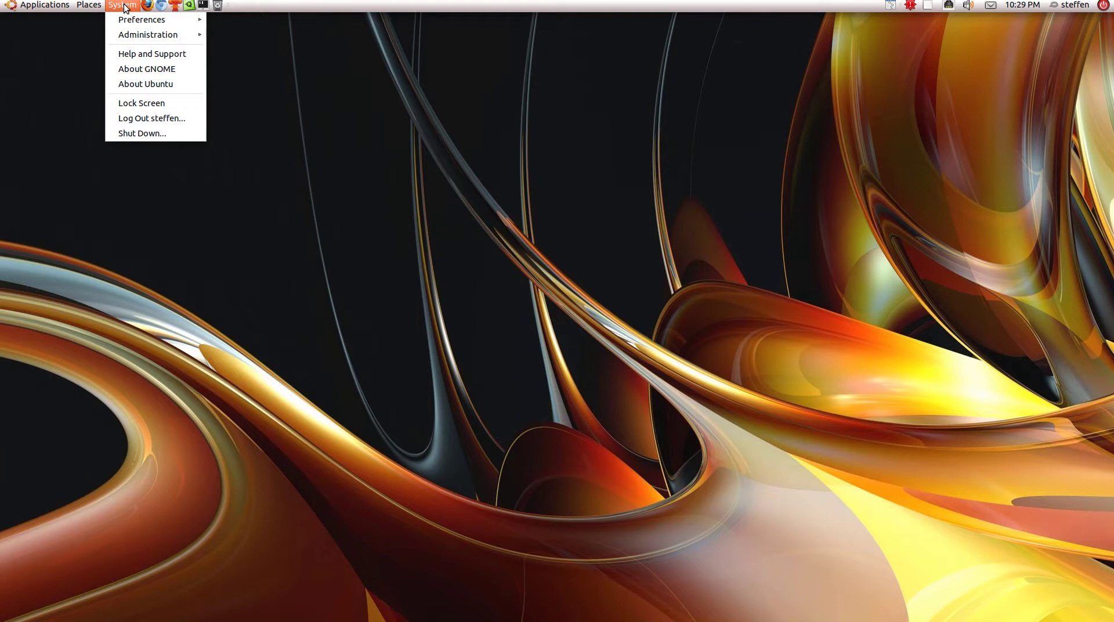
mouse_move(141, 20)
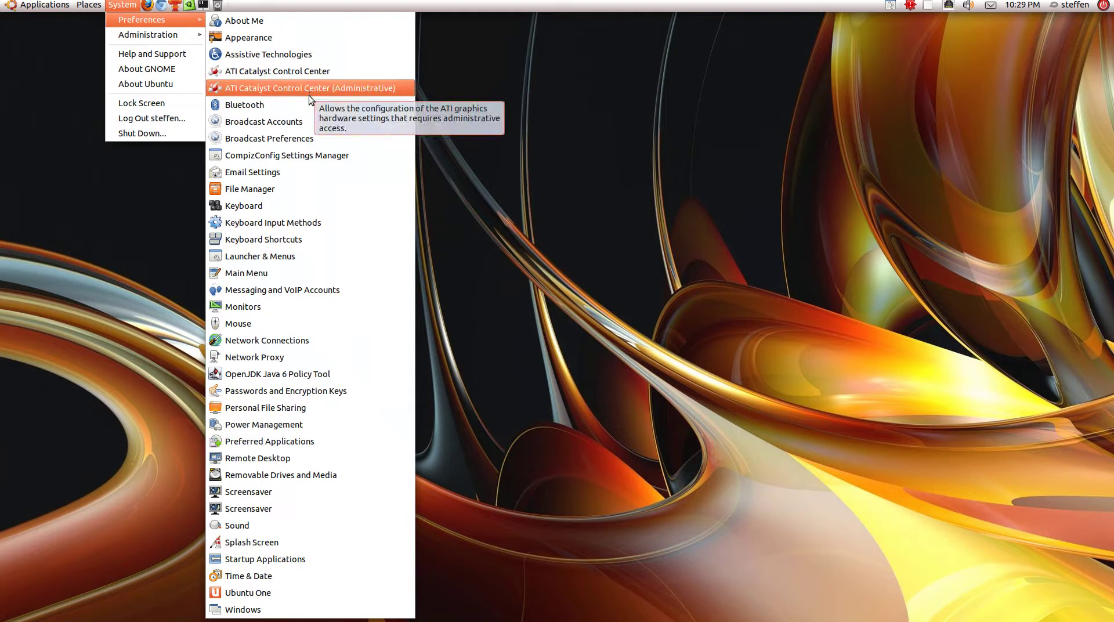
- Launch CompizConfig Settings Manager, then move and enlarge its window to show more plugins
click(305, 157)
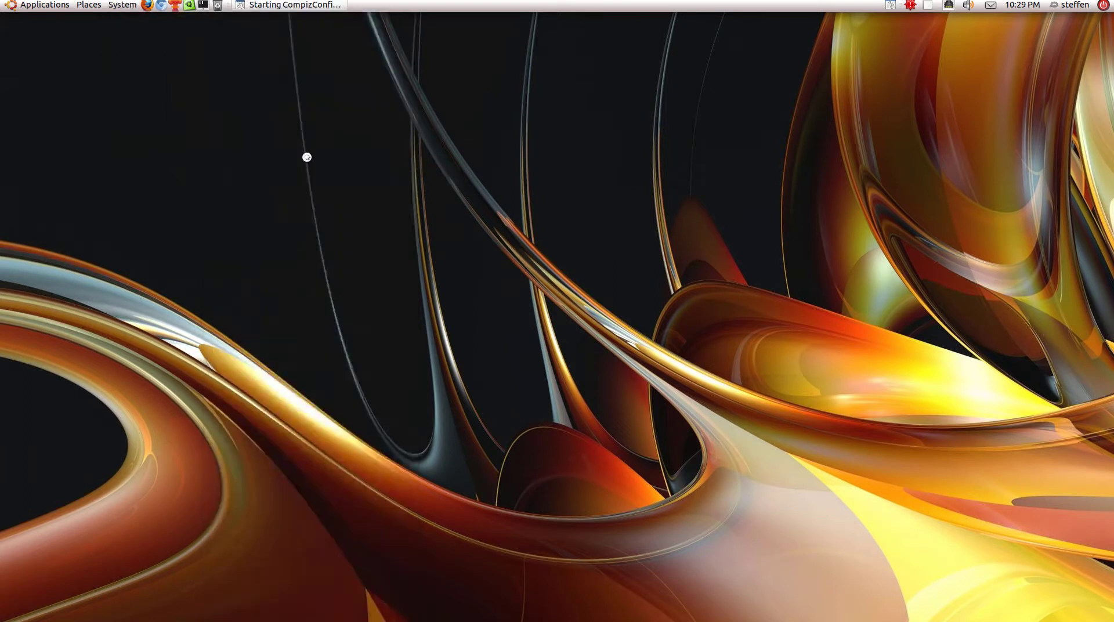
drag(489, 139, 259, 36)
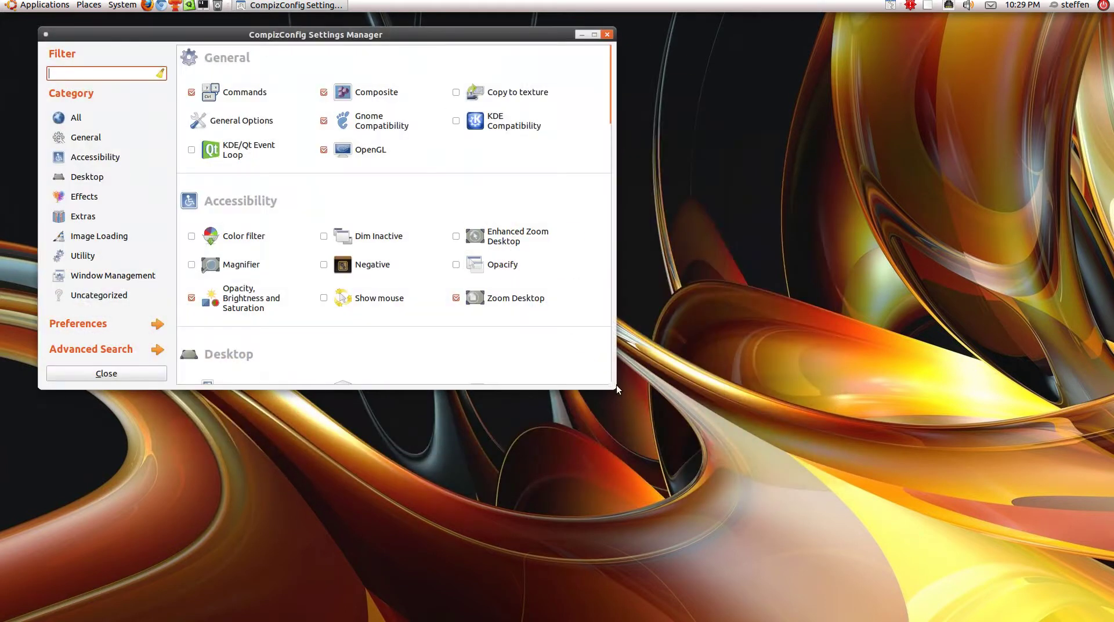
mouse_move(616, 385)
mouse_down()
mouse_move(965, 566)
mouse_move(985, 535)
mouse_up()
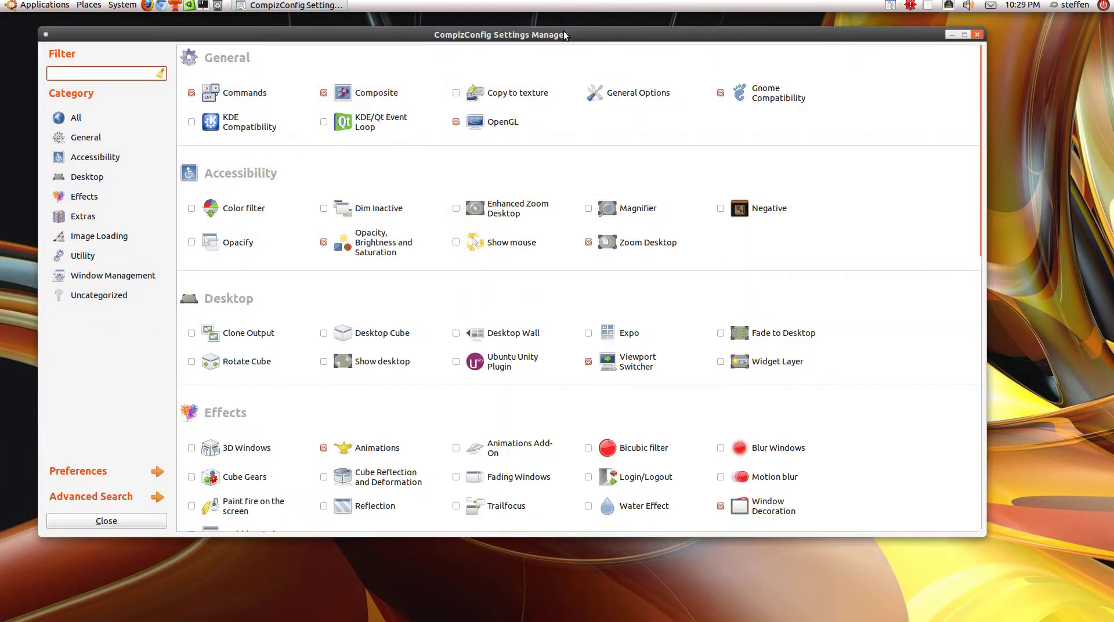
drag(564, 35, 620, 74)
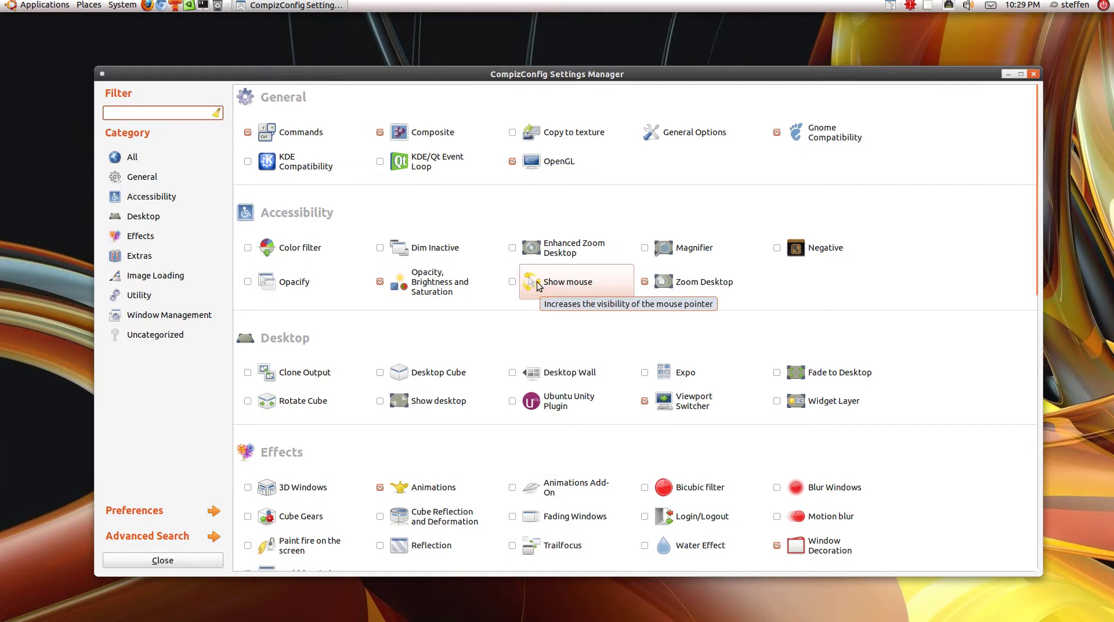
- Enable the Show mouse plugin, set its Initiate shortcut to Ctrl+A, and trigger it
click(544, 289)
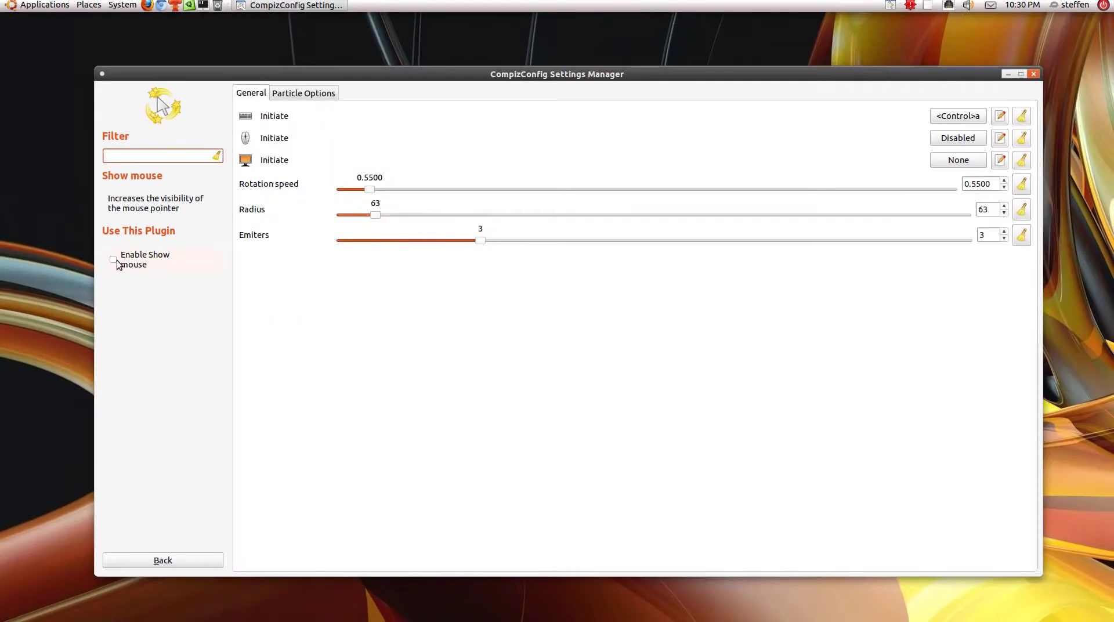
click(116, 260)
click(957, 116)
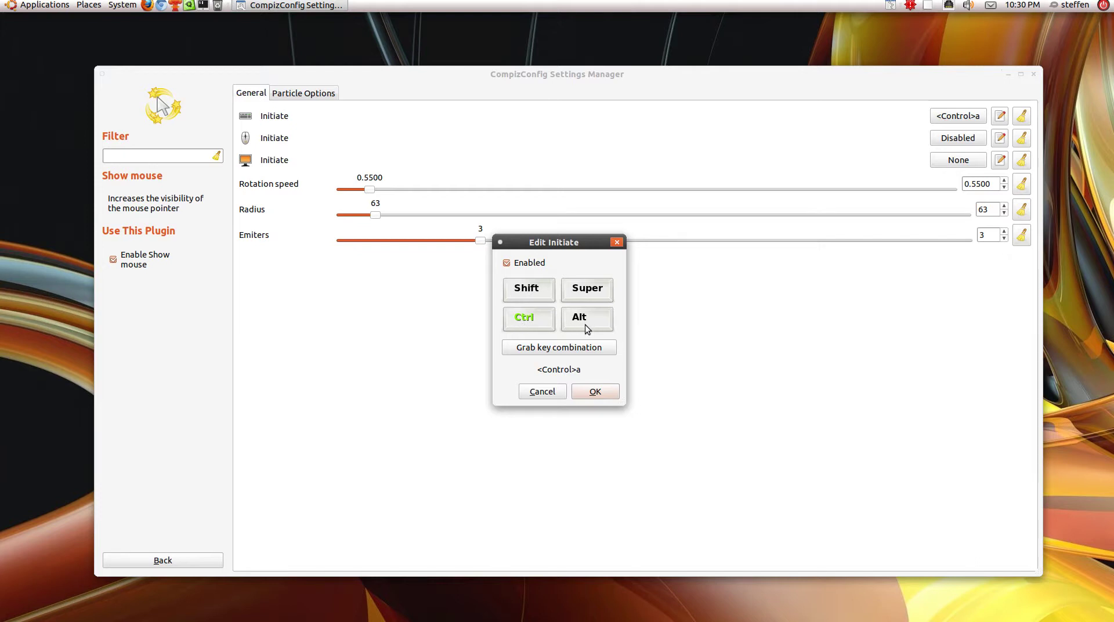
click(552, 353)
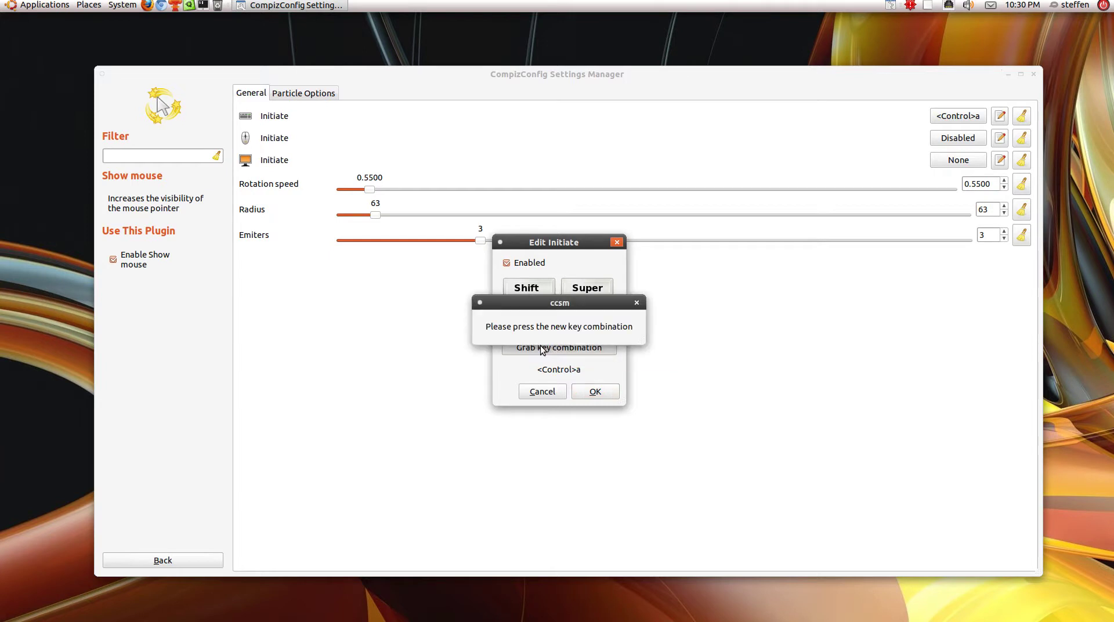
key(ctrl+a)
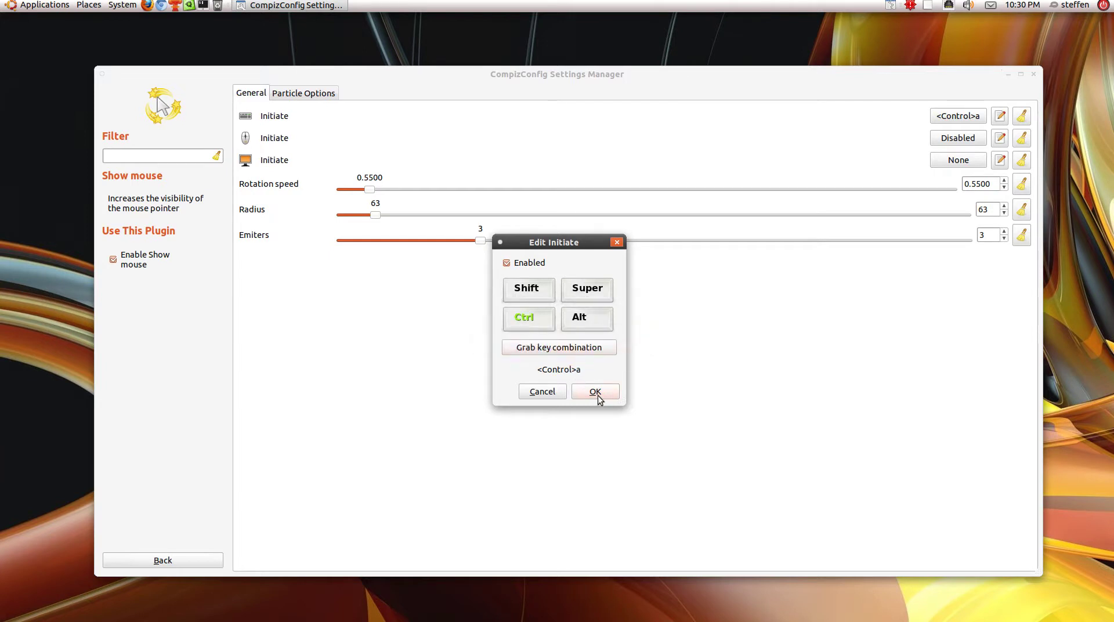
click(598, 393)
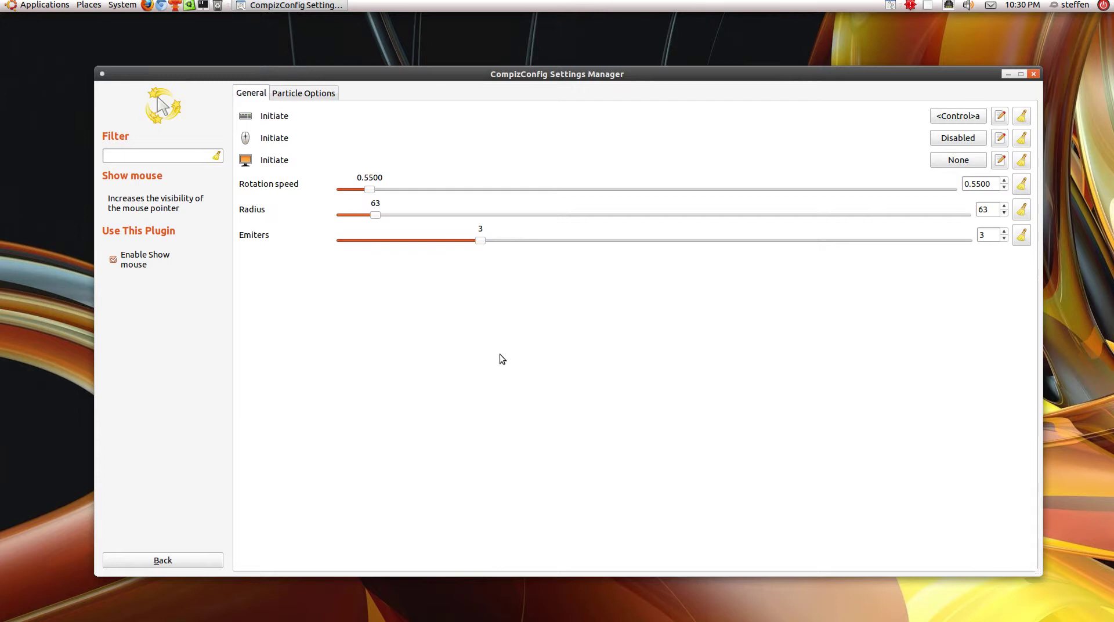
key(ctrl+a)
- Set Show mouse rotation speed to 0.1000, emitters to 1 and ring radius to 10
drag(369, 190, 534, 218)
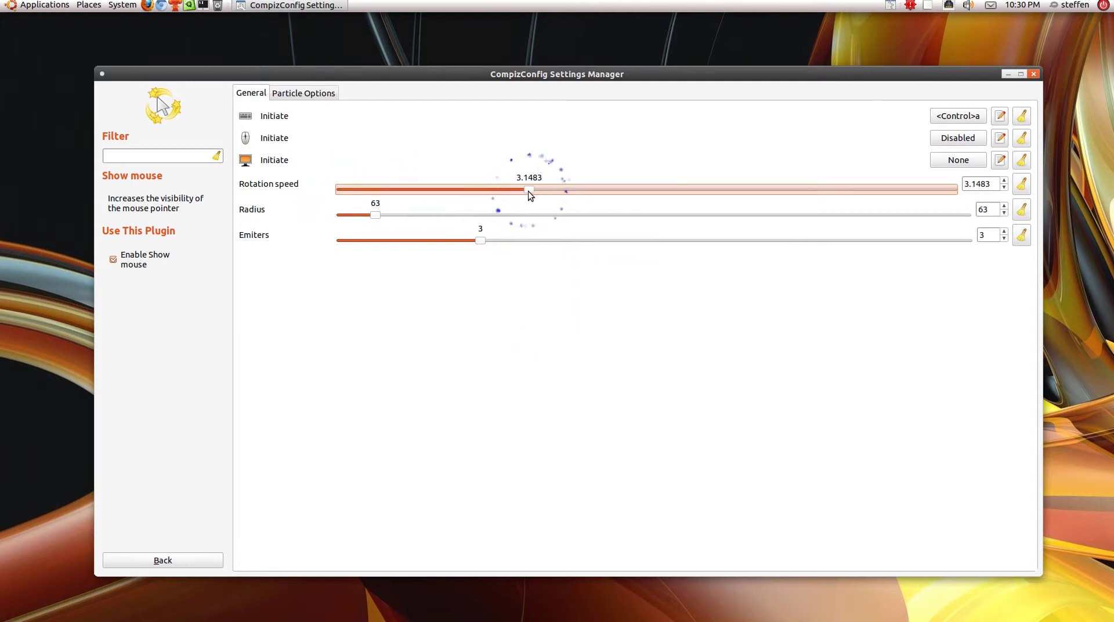
drag(527, 190, 368, 190)
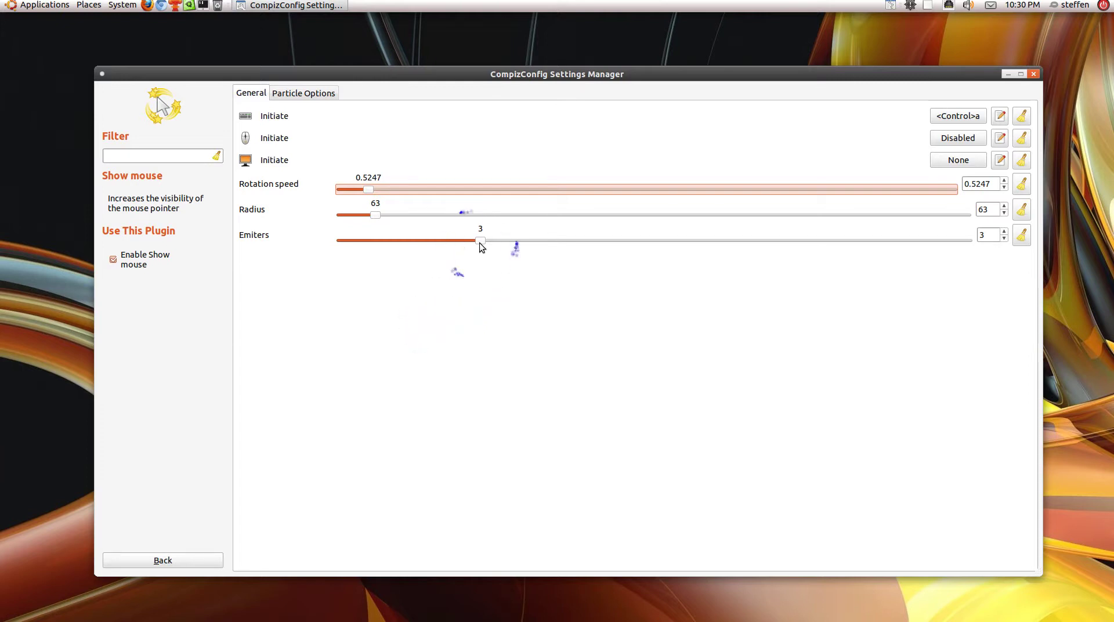
drag(480, 243, 339, 235)
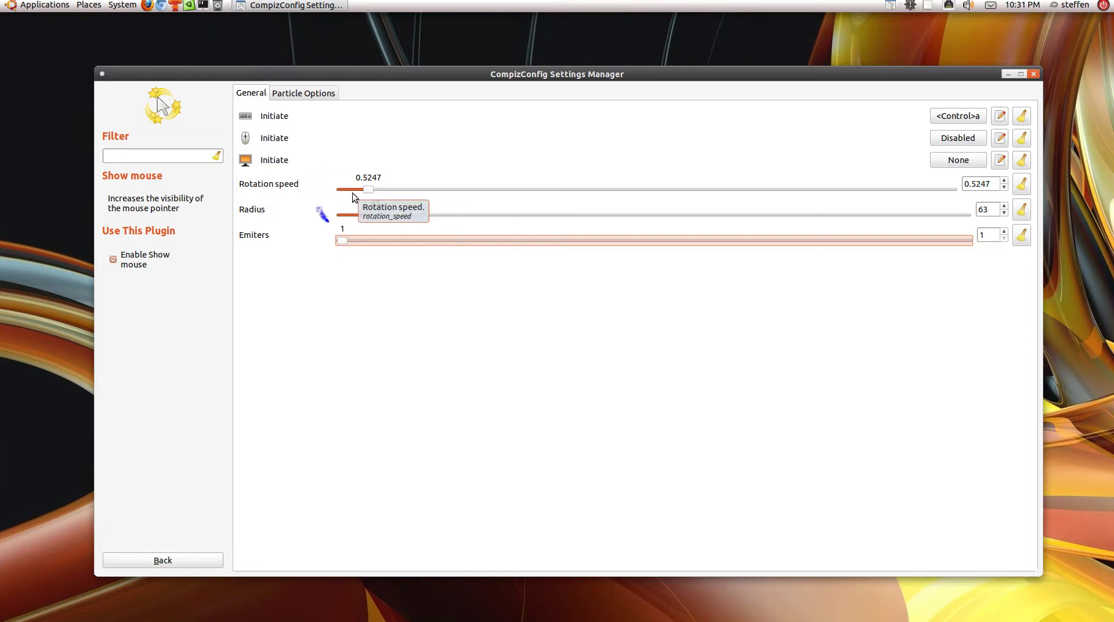
drag(367, 189, 332, 189)
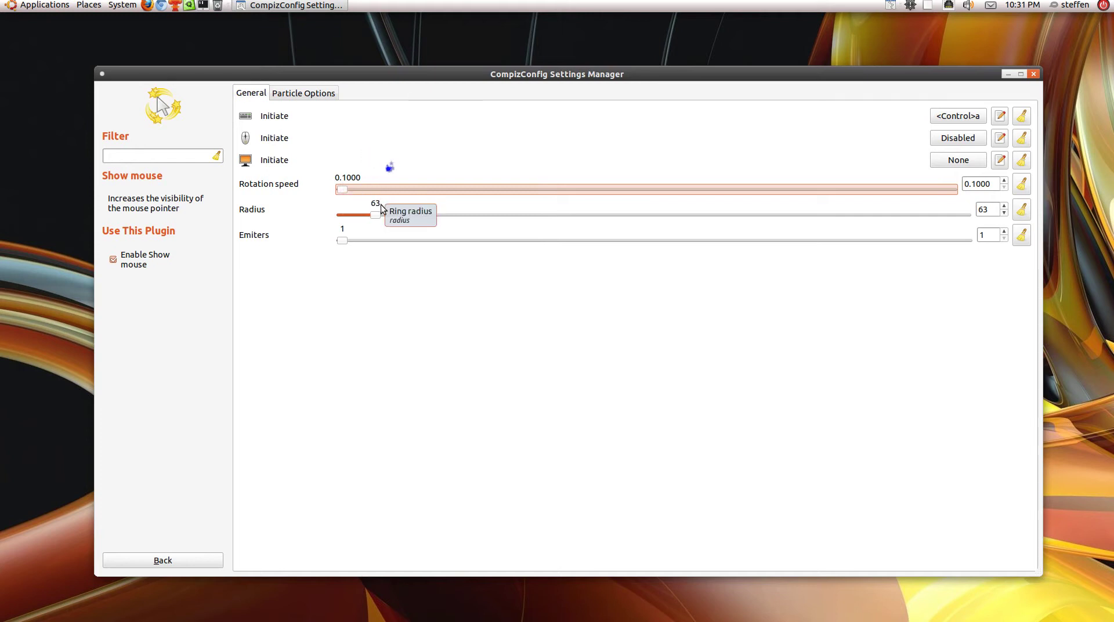
drag(378, 215, 338, 214)
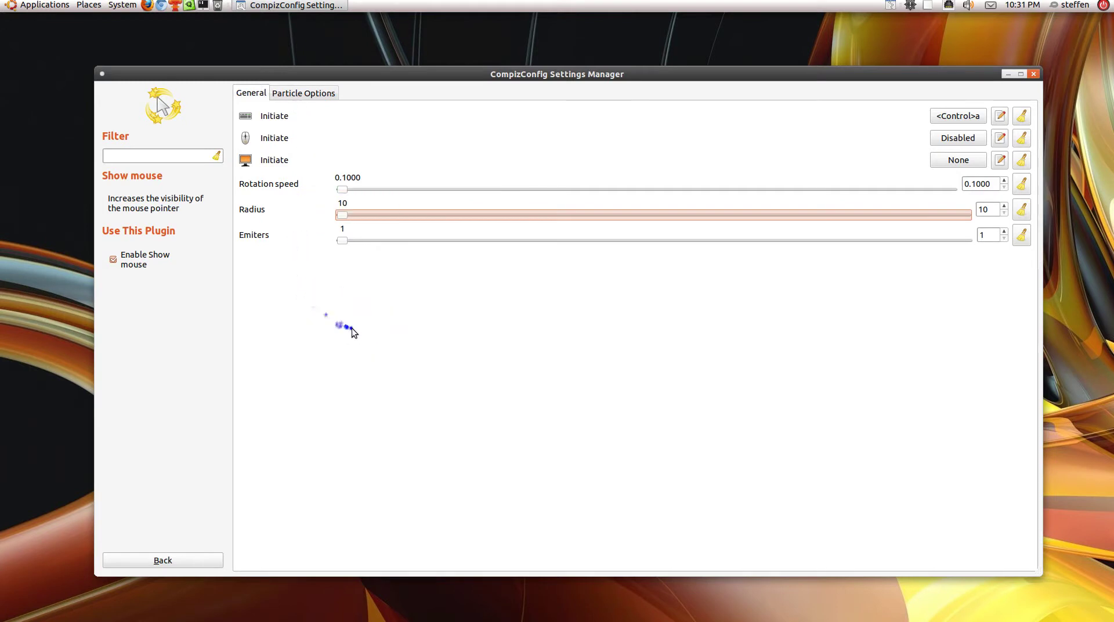
- On Particle Options, set particles to 190, size about 3.5 and life 0.1911
click(311, 92)
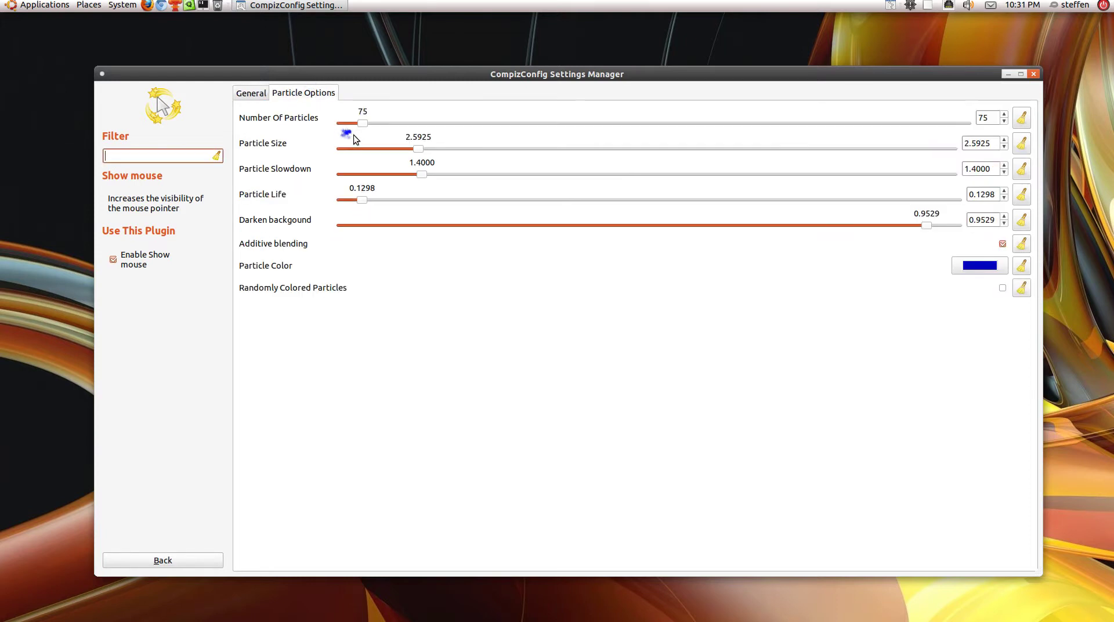
mouse_move(364, 125)
mouse_down()
mouse_move(399, 123)
mouse_move(446, 149)
mouse_up()
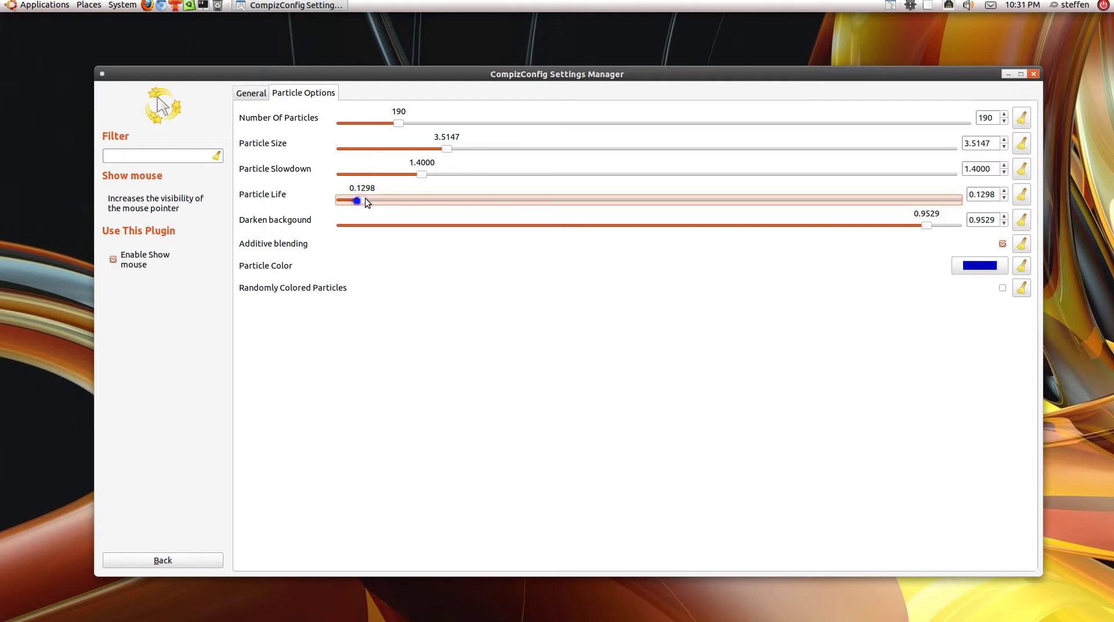
drag(399, 199, 405, 200)
- Change the particle colour from blue #0005BB to pink #E70058
click(980, 267)
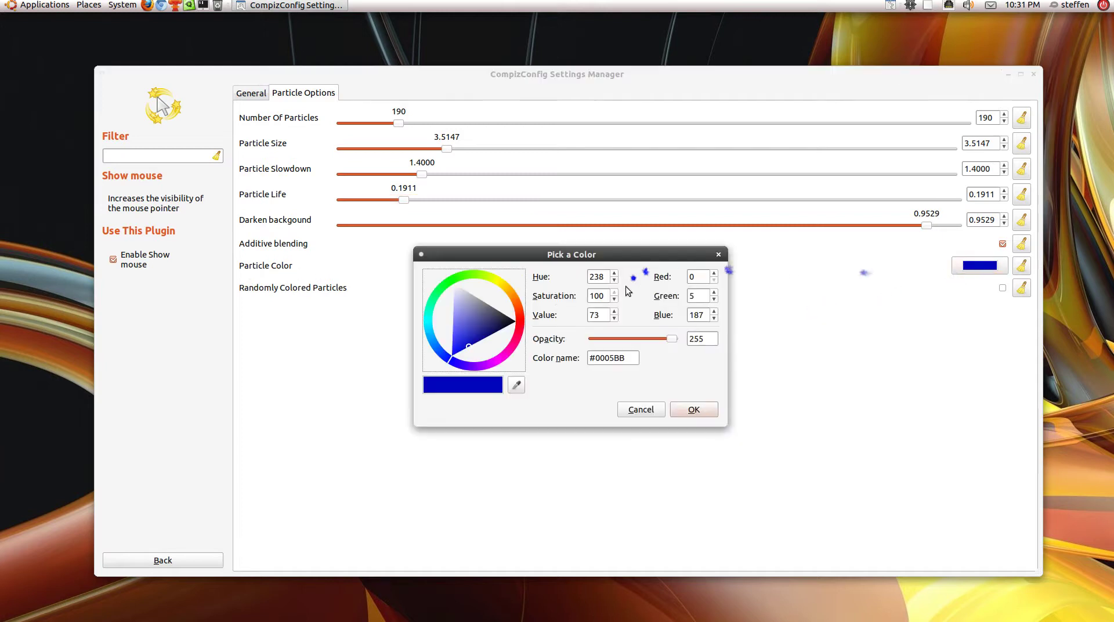
click(490, 318)
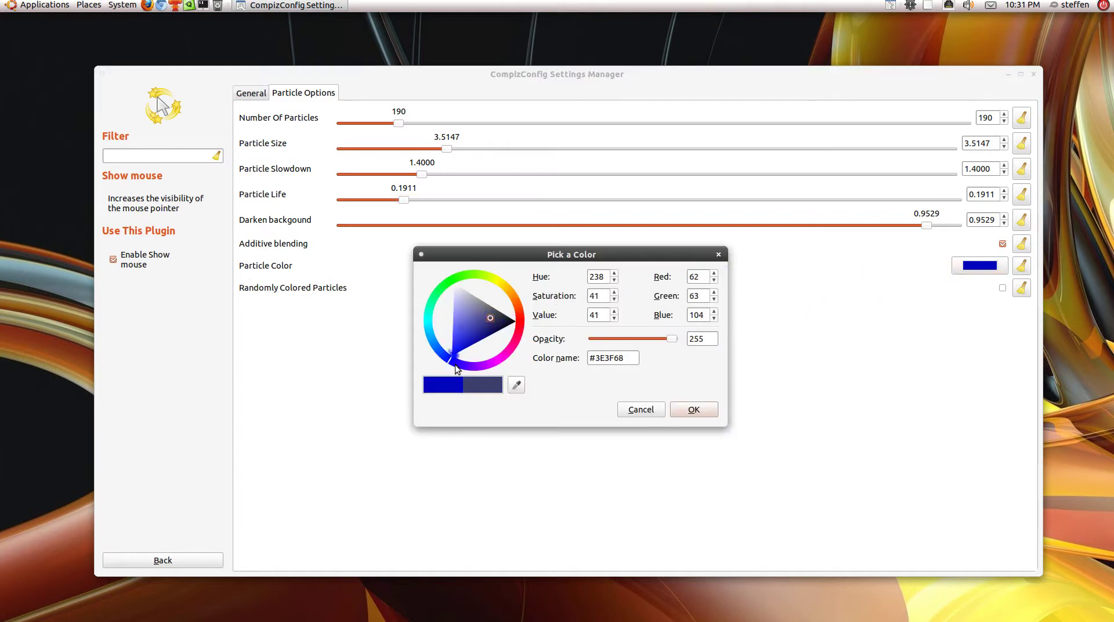
mouse_move(455, 364)
mouse_down()
mouse_move(543, 350)
mouse_move(516, 332)
mouse_up()
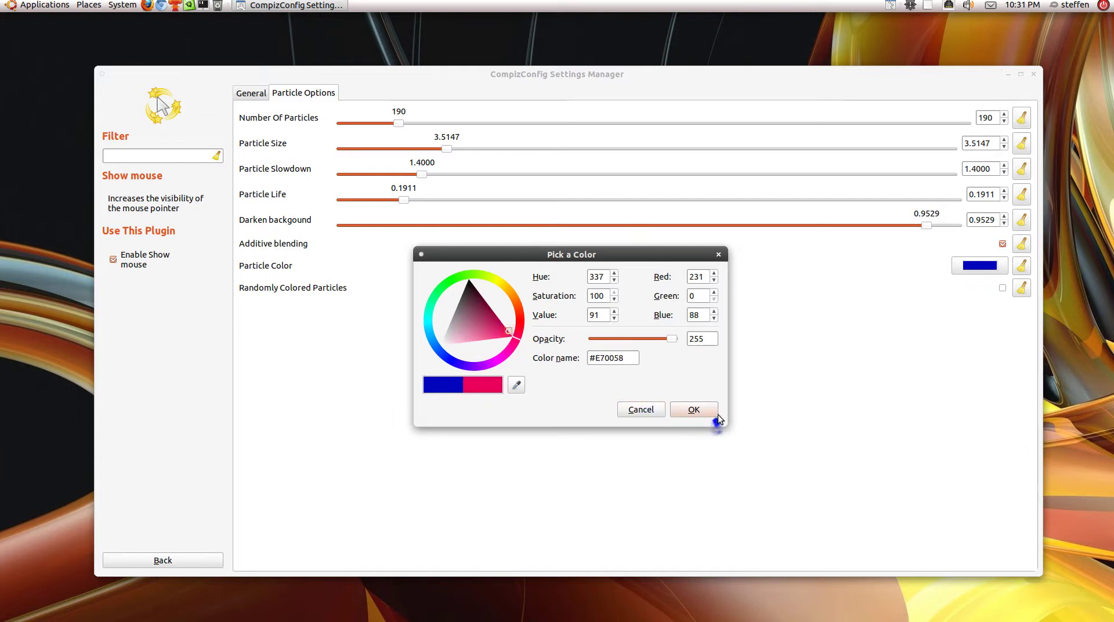
click(701, 408)
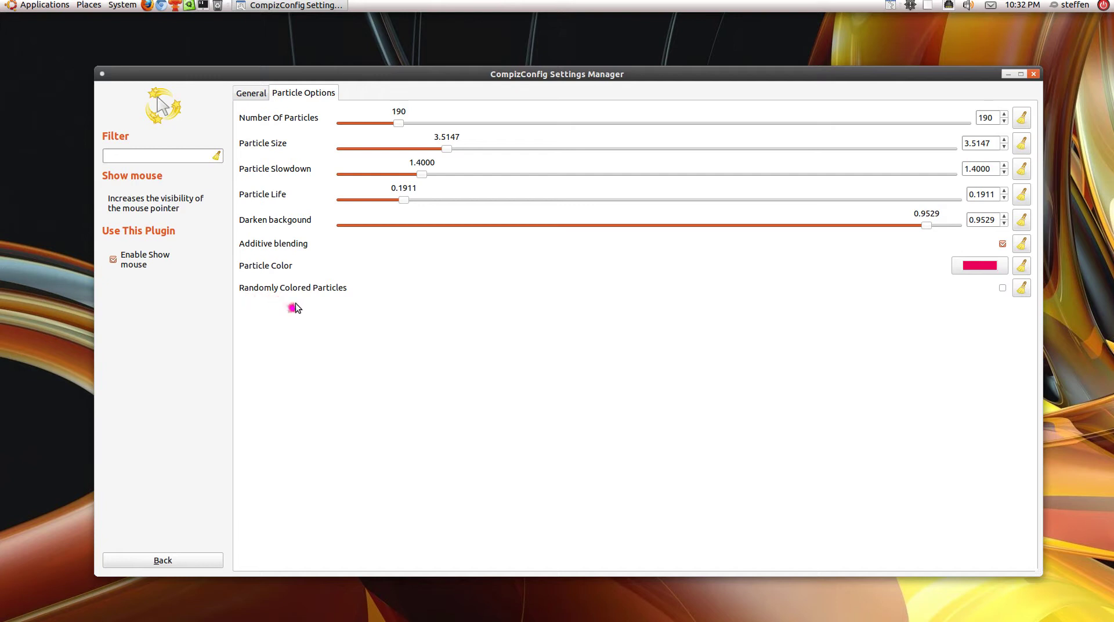
- Enable randomly coloured particles, then set emitters to 2, radius 80 and rotation speed 1.0909
click(1003, 288)
click(261, 97)
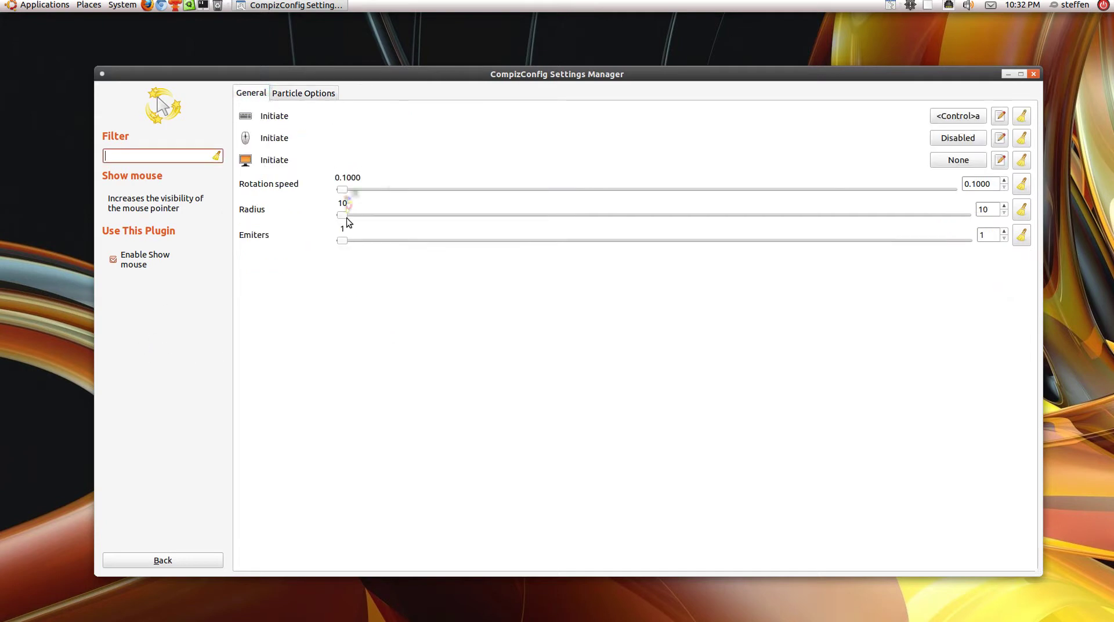
click(341, 242)
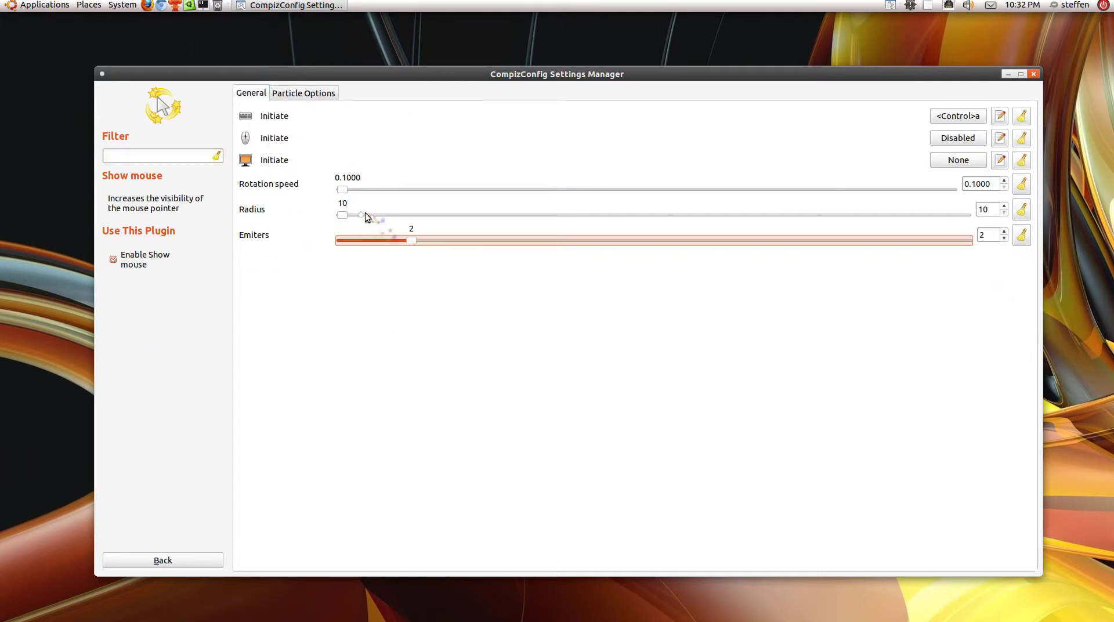
mouse_move(342, 214)
mouse_down()
mouse_move(442, 215)
mouse_move(386, 215)
mouse_move(407, 196)
mouse_up()
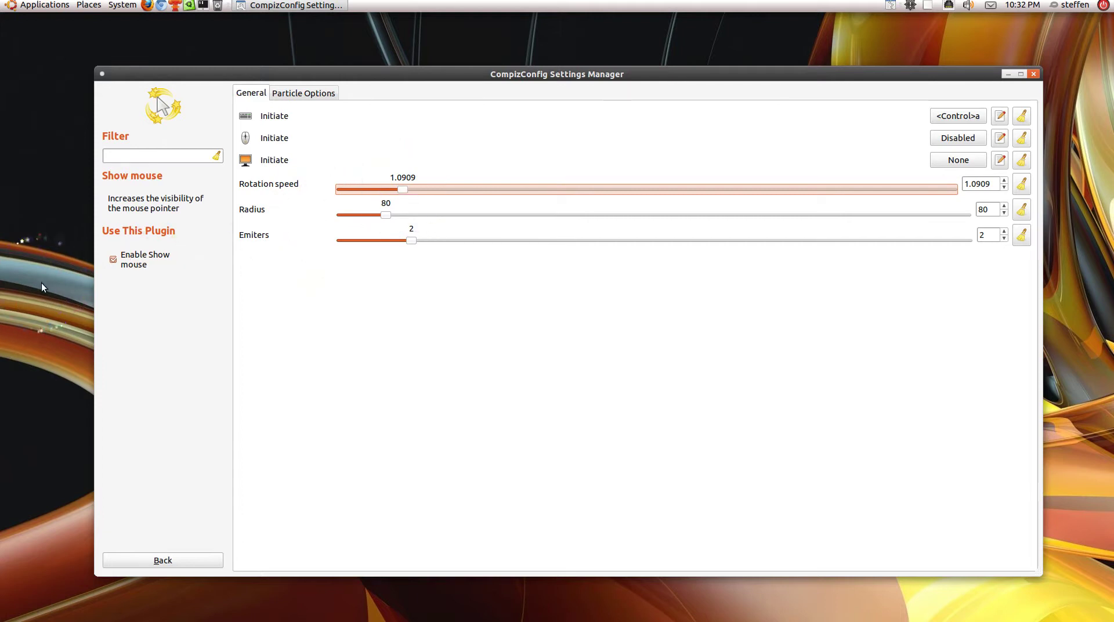
scroll(41, 282, up, 5)
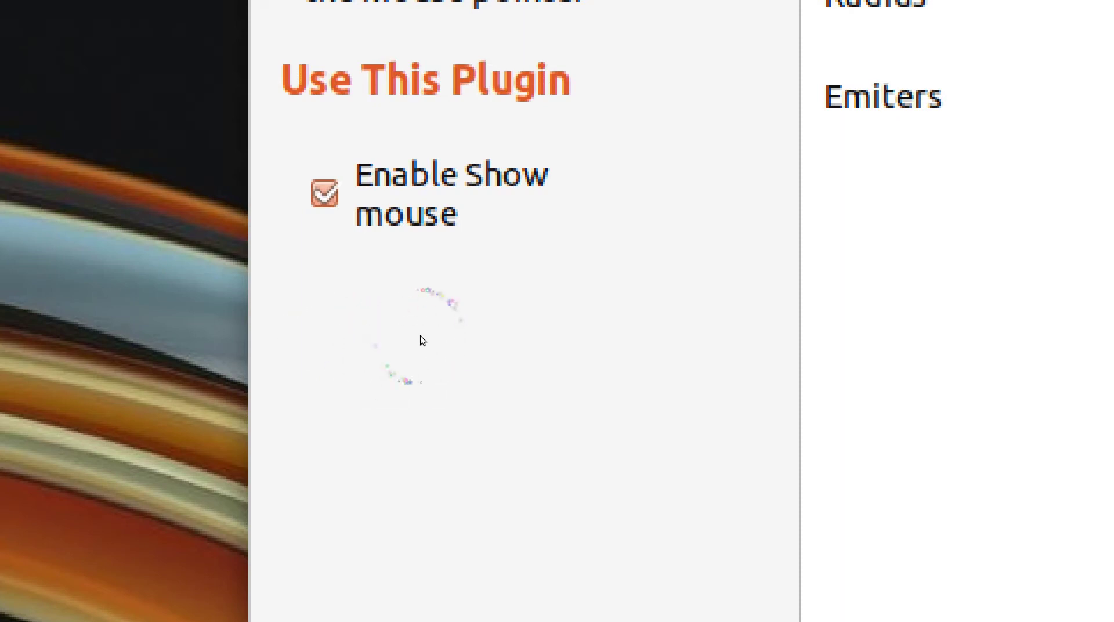
scroll(422, 336, down, 5)
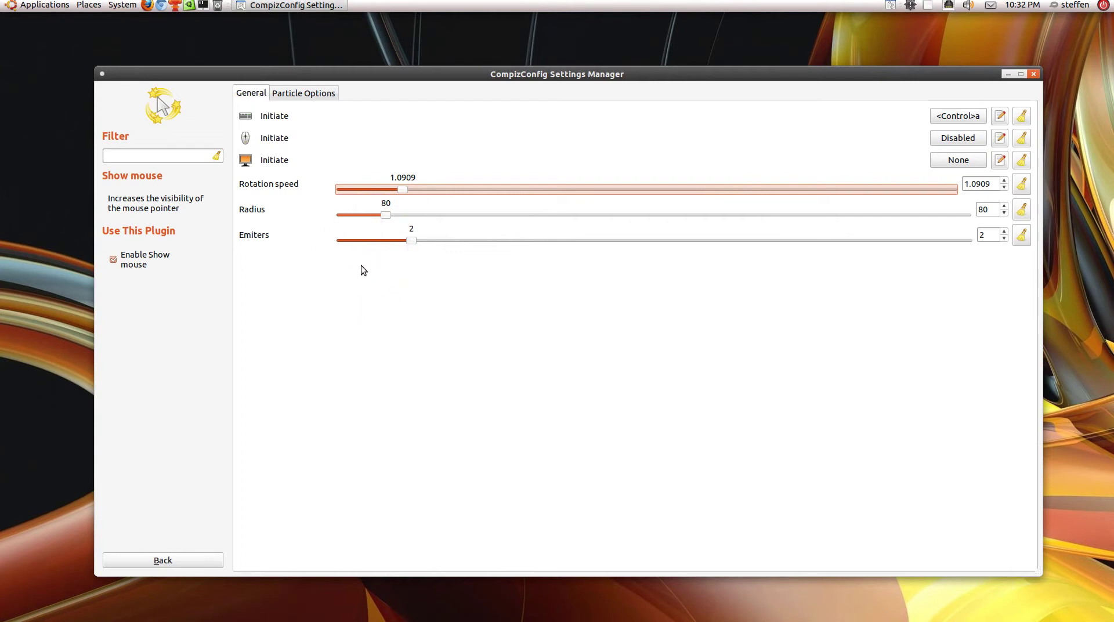
- Disable the Show mouse plugin and go back to the full plugin list
click(138, 266)
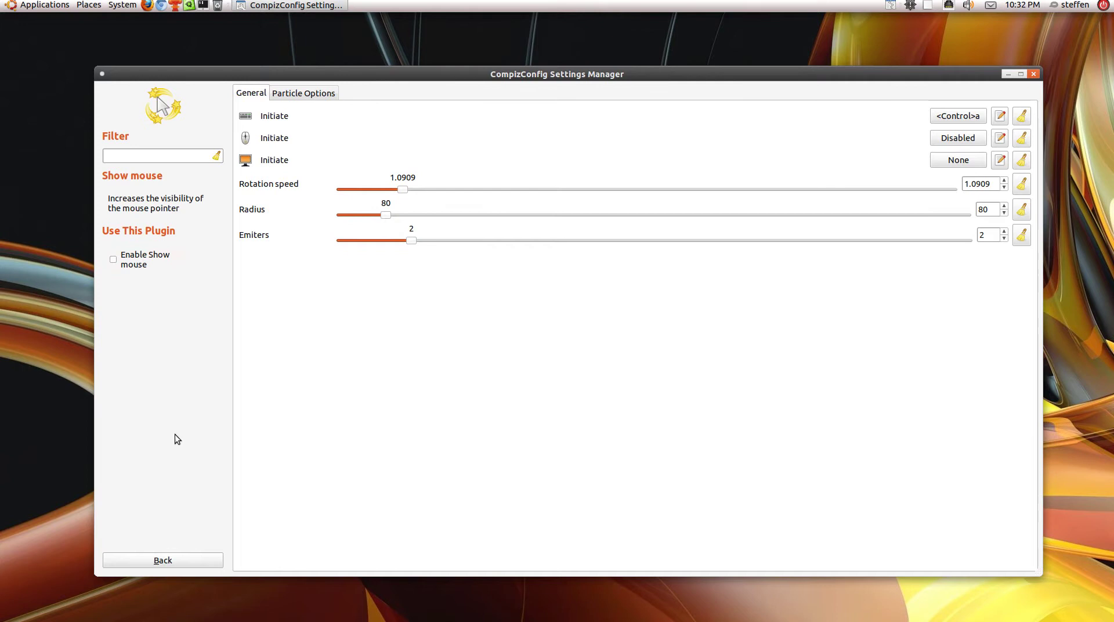
click(162, 559)
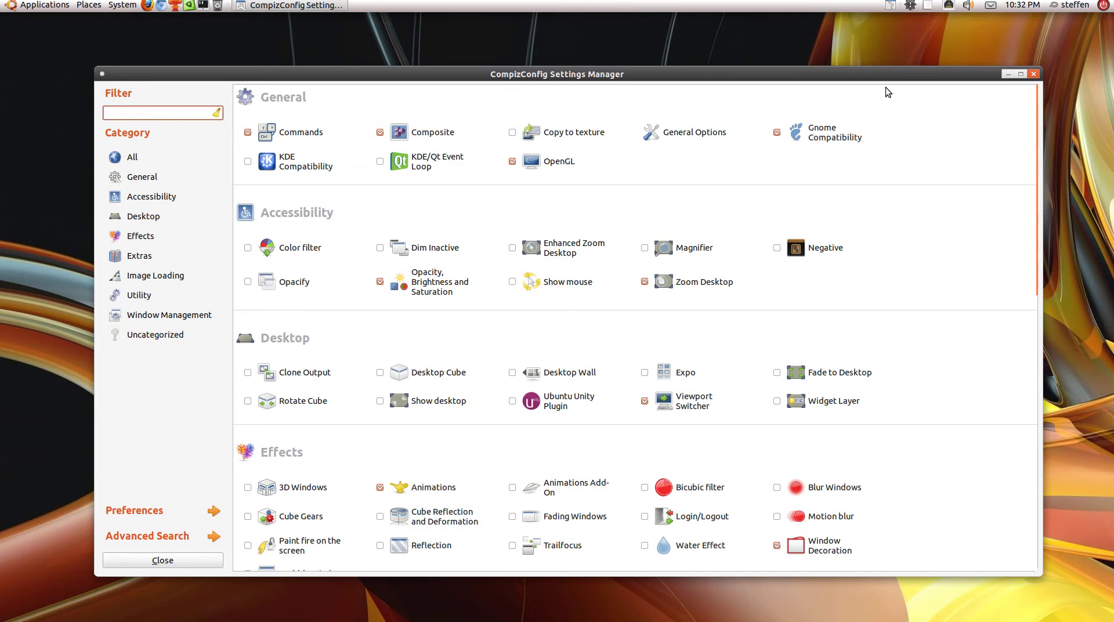
- Close CompizConfig Settings Manager and bring up the recordMyDesktop tray menu
click(1033, 75)
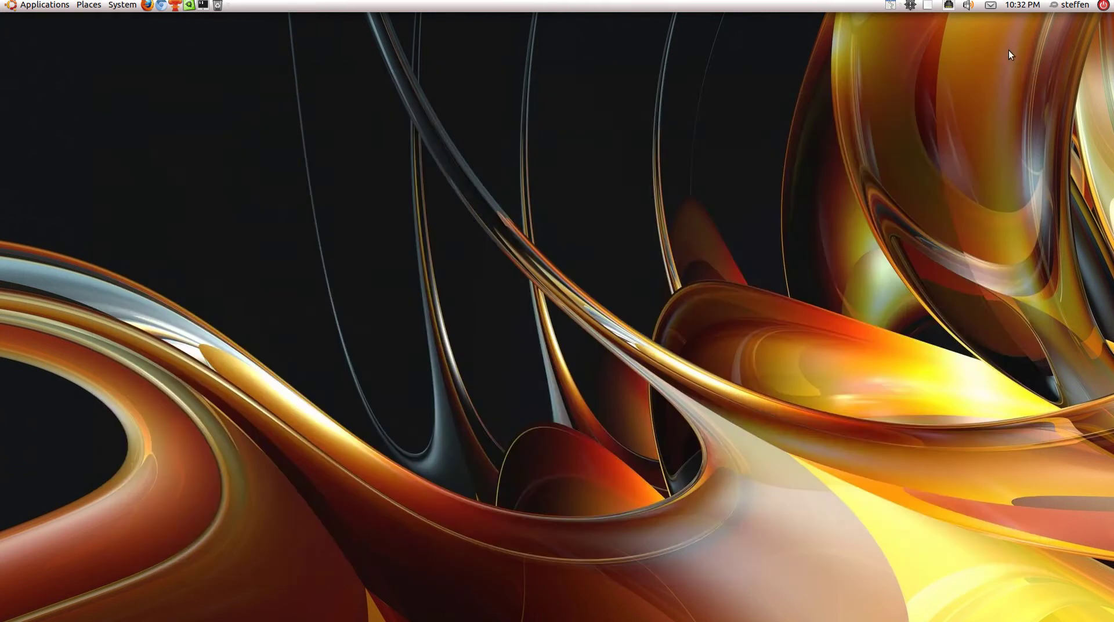
click(927, 9)
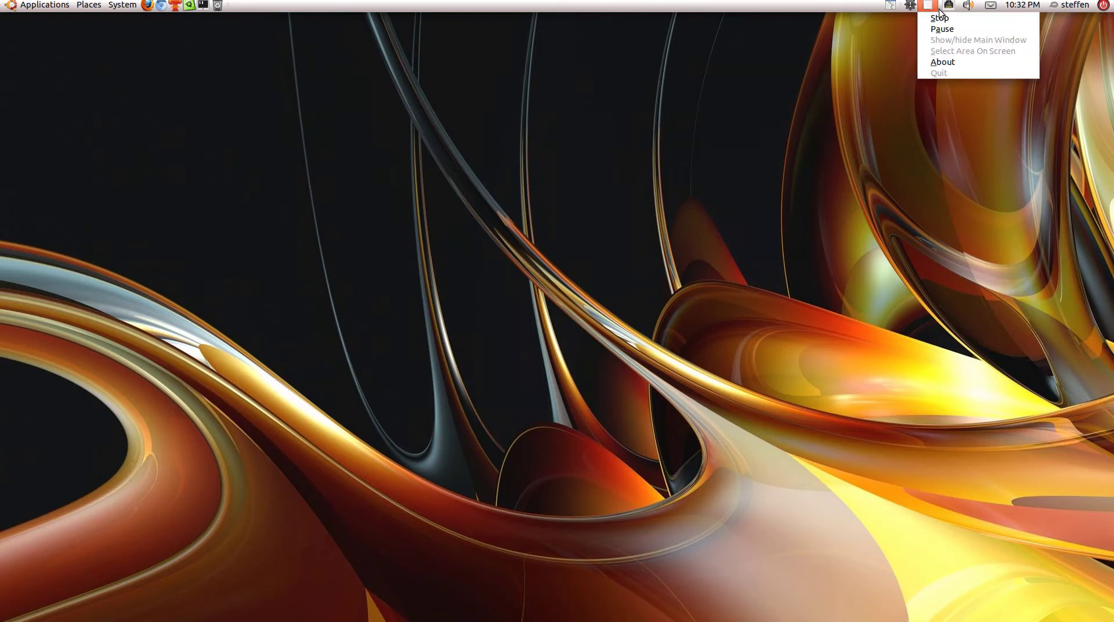